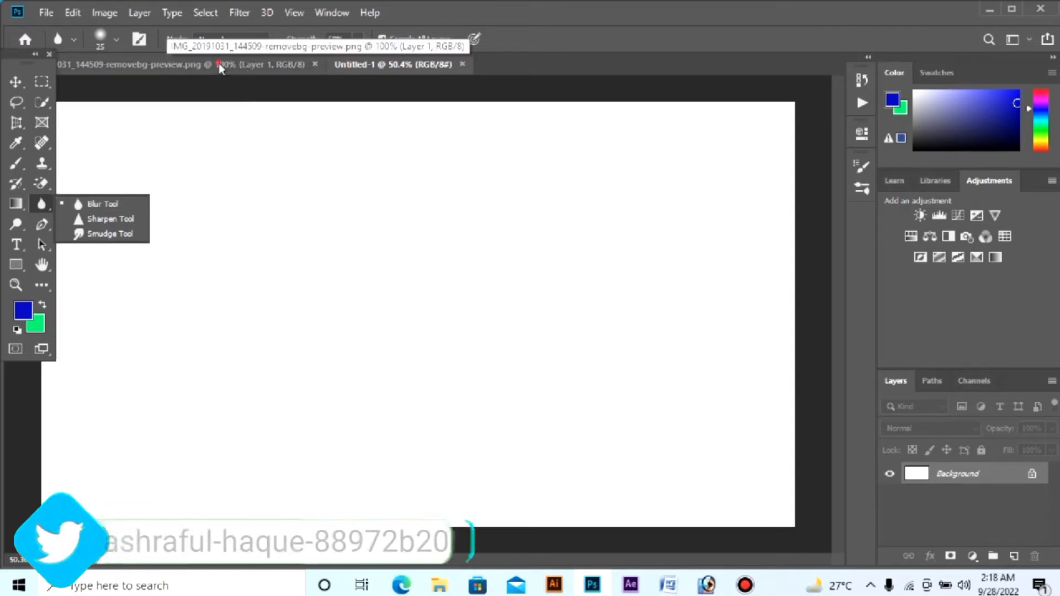
Step: Switch to the portrait image and activate the Blur tool to work on the man's hair
{"action": "left_click", "coordinate": [219, 63]}
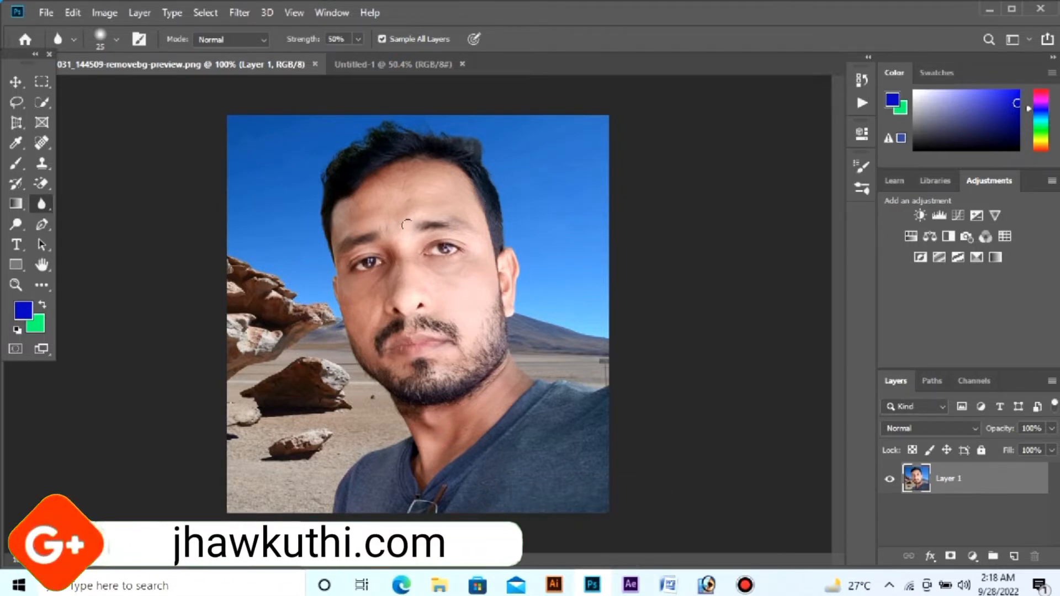
{"action": "left_click", "coordinate": [42, 203]}
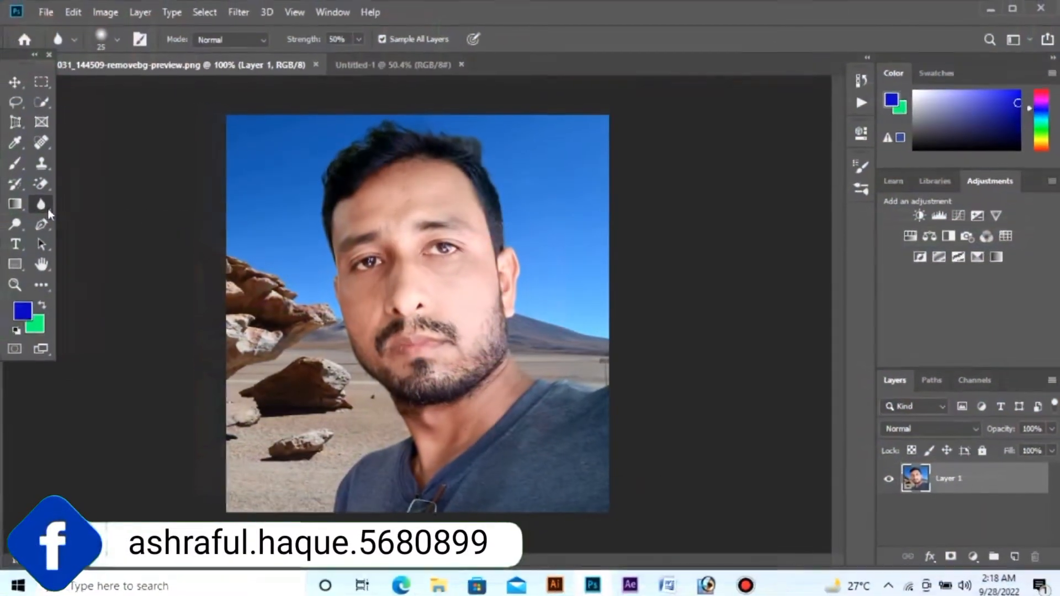
{"action": "left_click", "coordinate": [43, 208]}
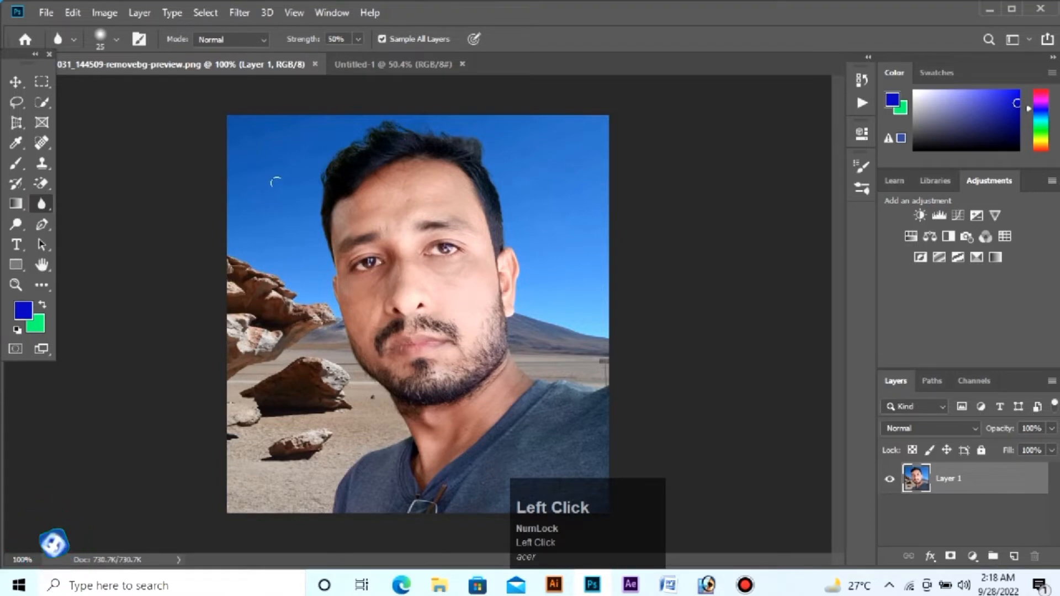
{"action": "key", "text": "z"}
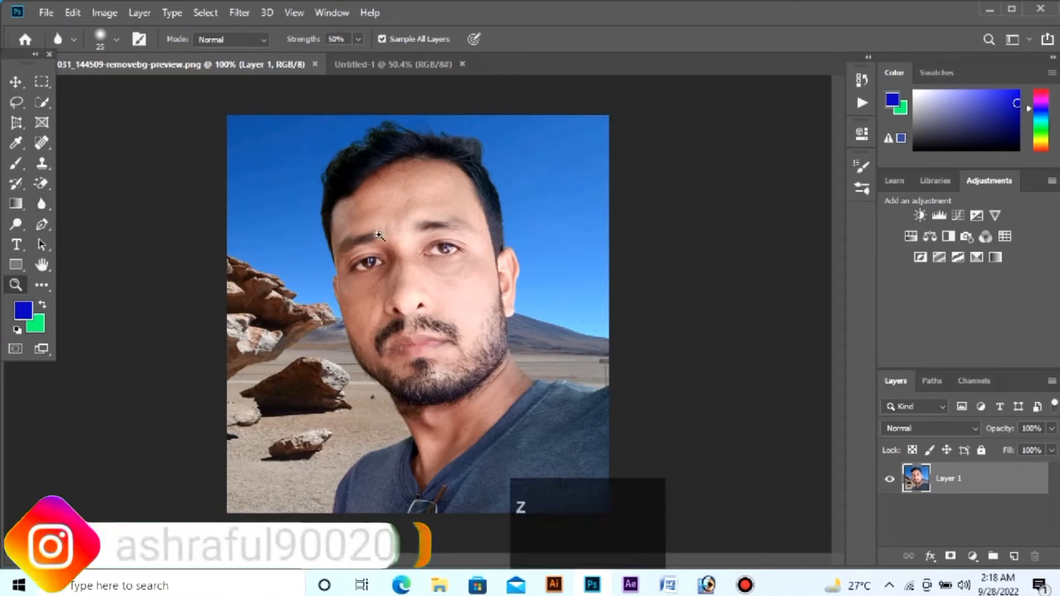
{"action": "left_click_drag", "start_coordinate": [354, 217], "coordinate": [403, 257]}
{"action": "left_click", "coordinate": [41, 204]}
{"action": "left_click_drag", "start_coordinate": [429, 311], "coordinate": [487, 341]}
{"action": "left_click_drag", "start_coordinate": [488, 341], "coordinate": [549, 437]}
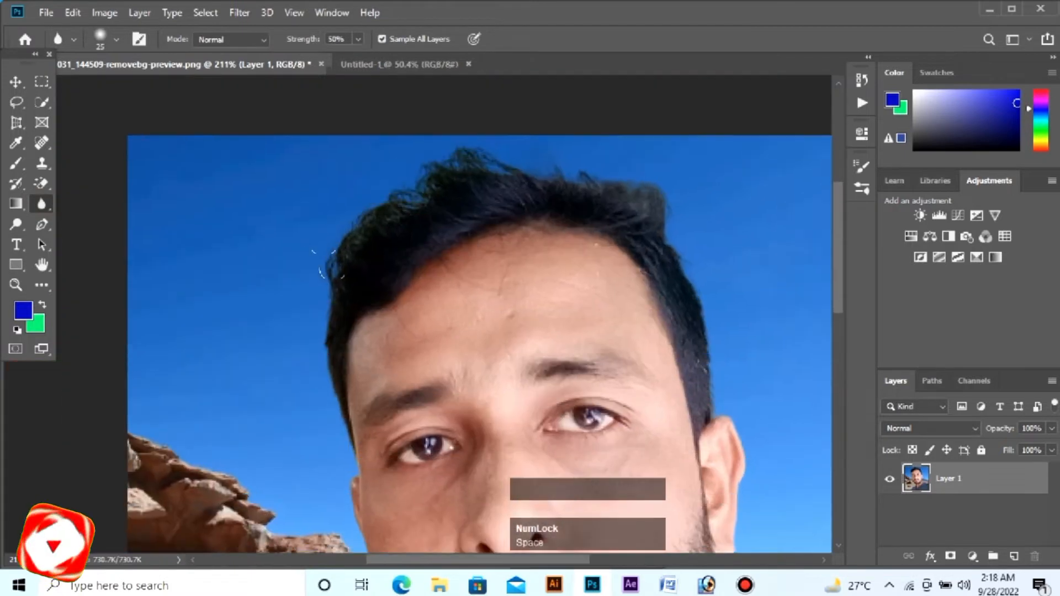
Step: Add a new layer, blur the outer edges of the hair on it at 25 px and 50% strength, and compare before and after
{"action": "left_click", "coordinate": [1015, 557]}
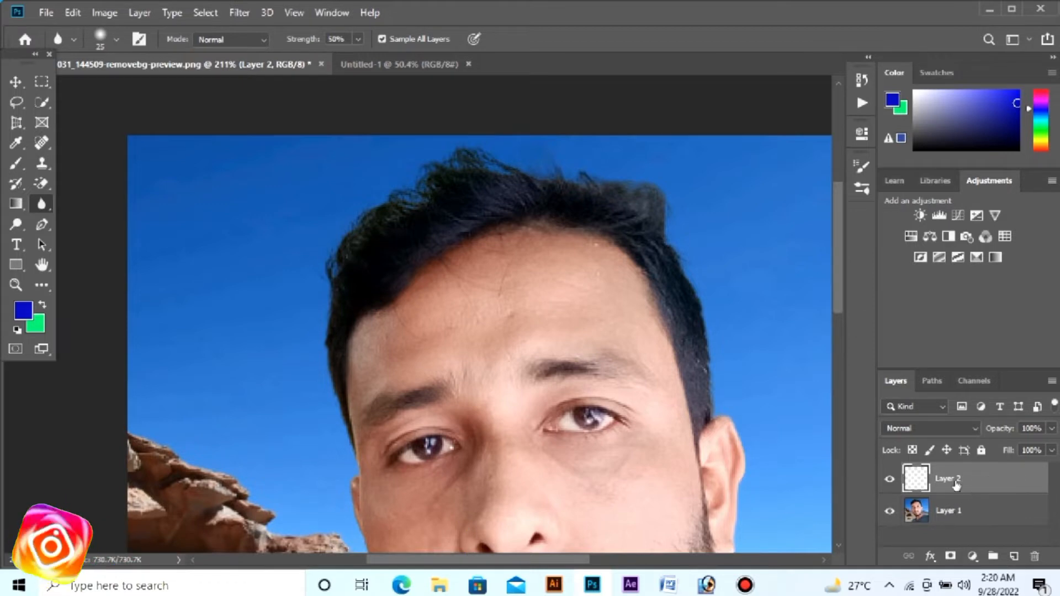
{"action": "left_click", "coordinate": [44, 204]}
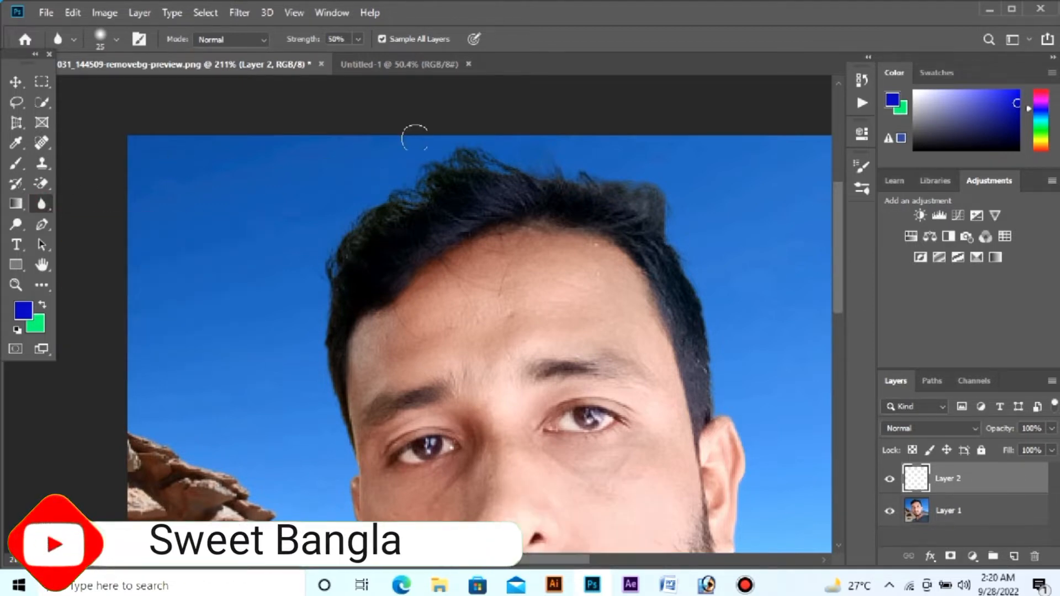
{"action": "left_click_drag", "start_coordinate": [314, 291], "coordinate": [326, 270]}
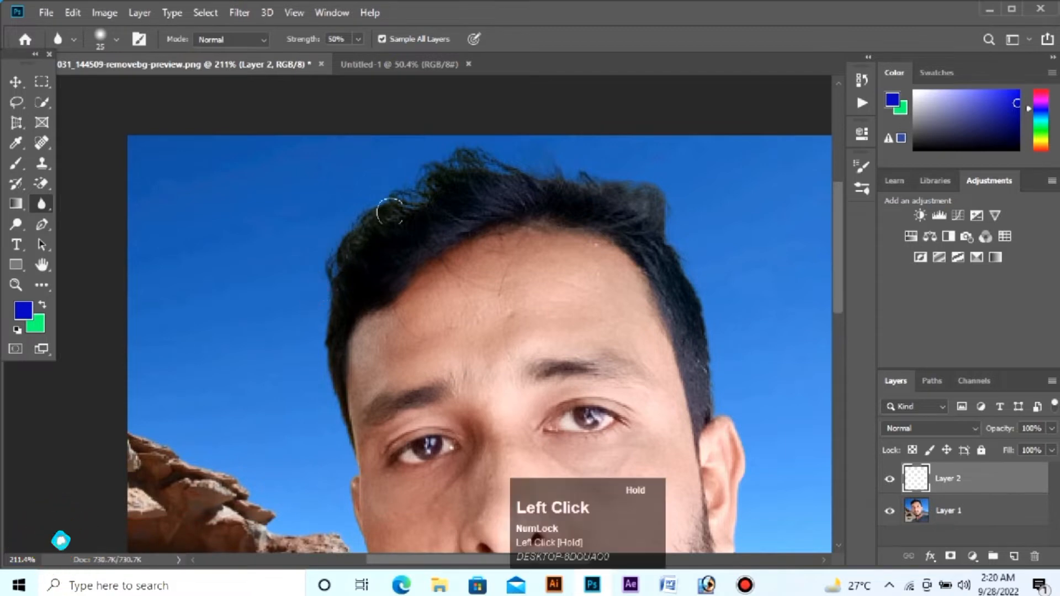
{"action": "mouse_move", "coordinate": [313, 327]}
{"action": "left_mouse_down"}
{"action": "mouse_move", "coordinate": [324, 265]}
{"action": "mouse_move", "coordinate": [358, 219]}
{"action": "left_mouse_up"}
{"action": "mouse_move", "coordinate": [412, 181]}
{"action": "left_mouse_down"}
{"action": "mouse_move", "coordinate": [436, 166]}
{"action": "mouse_move", "coordinate": [406, 195]}
{"action": "left_mouse_up"}
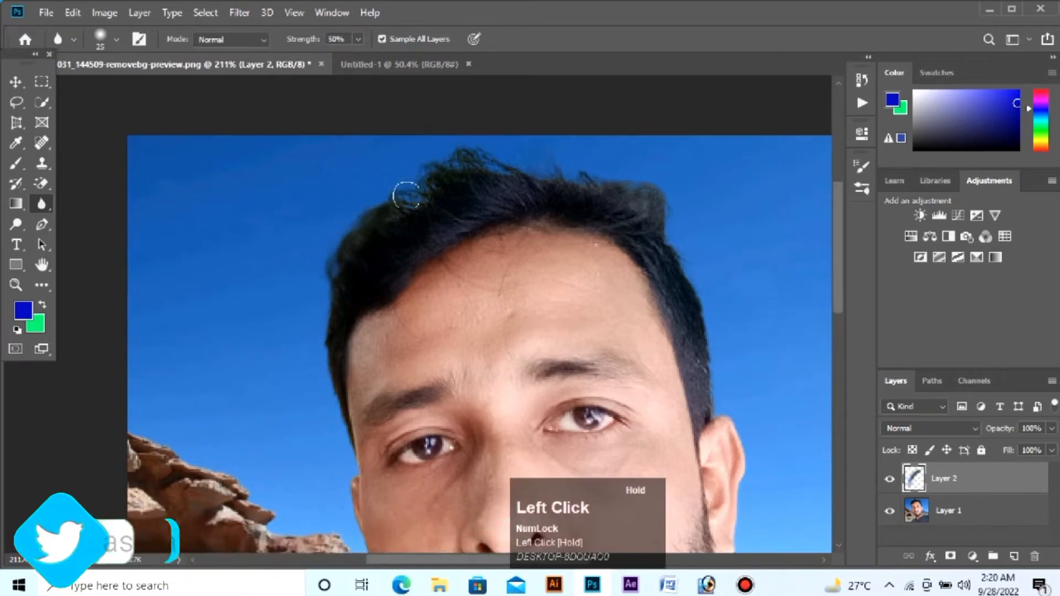
{"action": "mouse_move", "coordinate": [577, 172]}
{"action": "left_mouse_down"}
{"action": "mouse_move", "coordinate": [644, 180]}
{"action": "mouse_move", "coordinate": [679, 243]}
{"action": "left_mouse_up"}
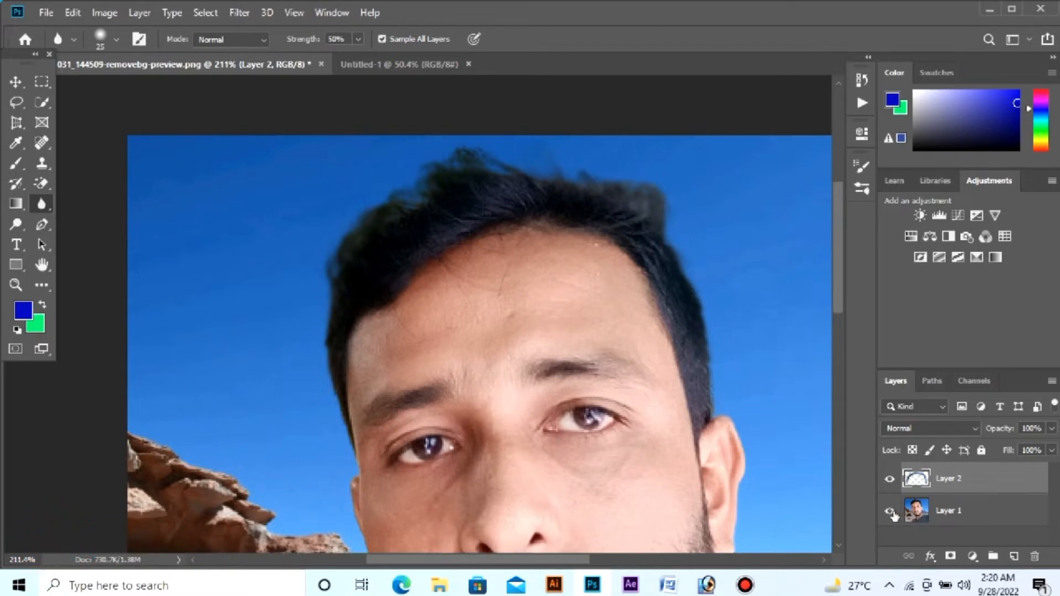
{"action": "left_click", "coordinate": [890, 481]}
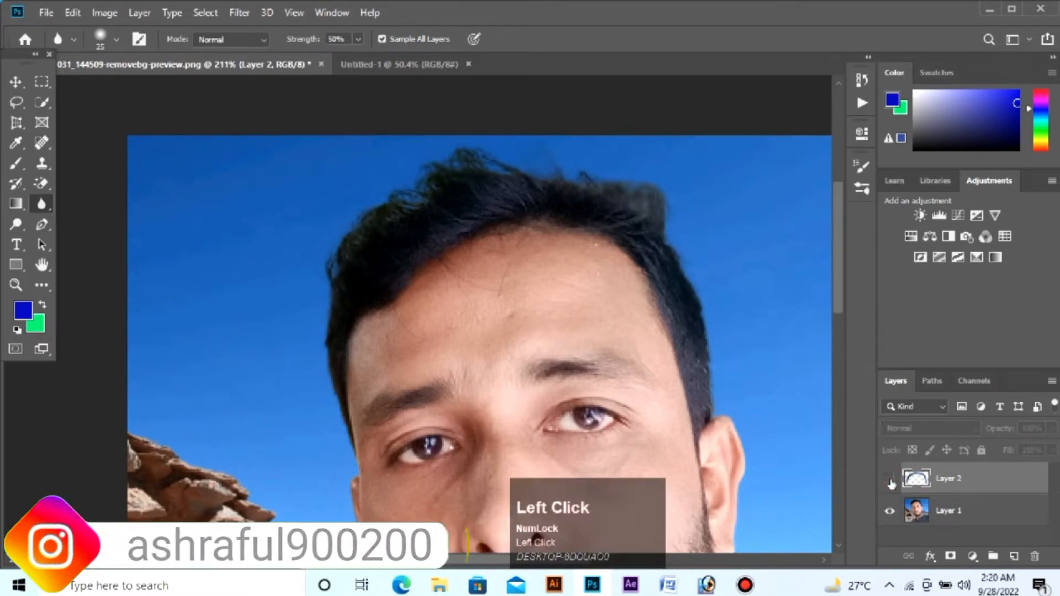
{"action": "left_click", "coordinate": [889, 480]}
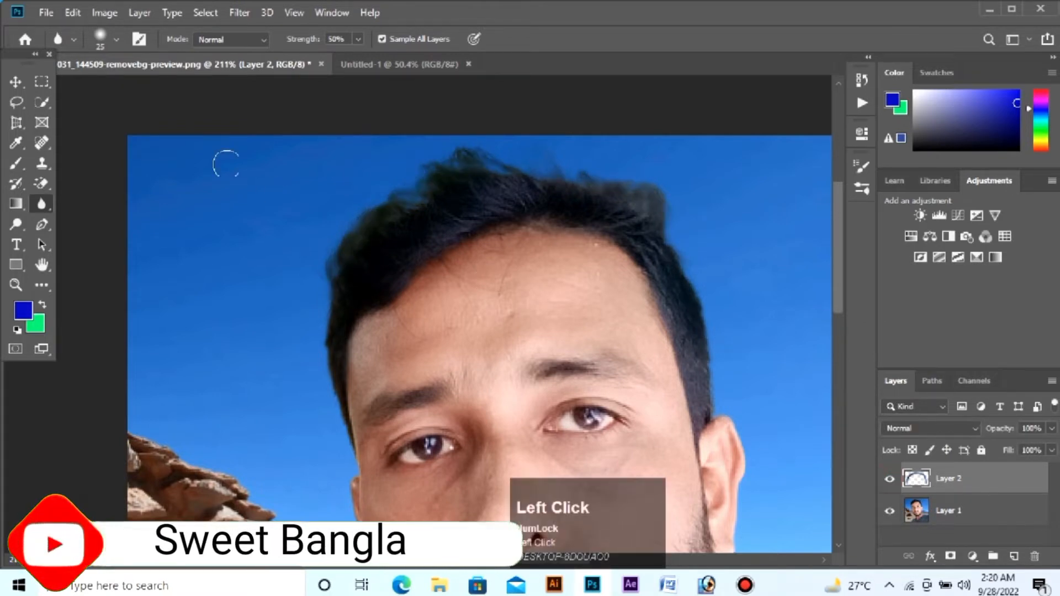
Step: Enlarge the blur brush to 47 px and blur the background rocks beside the face on the same layer
{"action": "scroll", "coordinate": [249, 193], "scroll_direction": "down", "scroll_amount": 5}
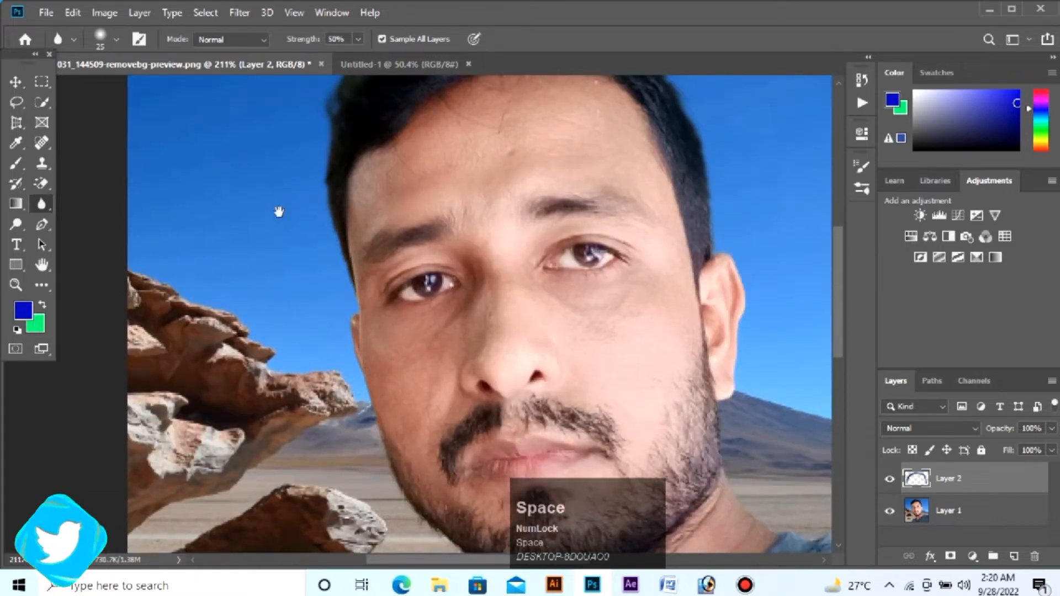
{"action": "left_click_drag", "start_coordinate": [278, 212], "coordinate": [390, 245]}
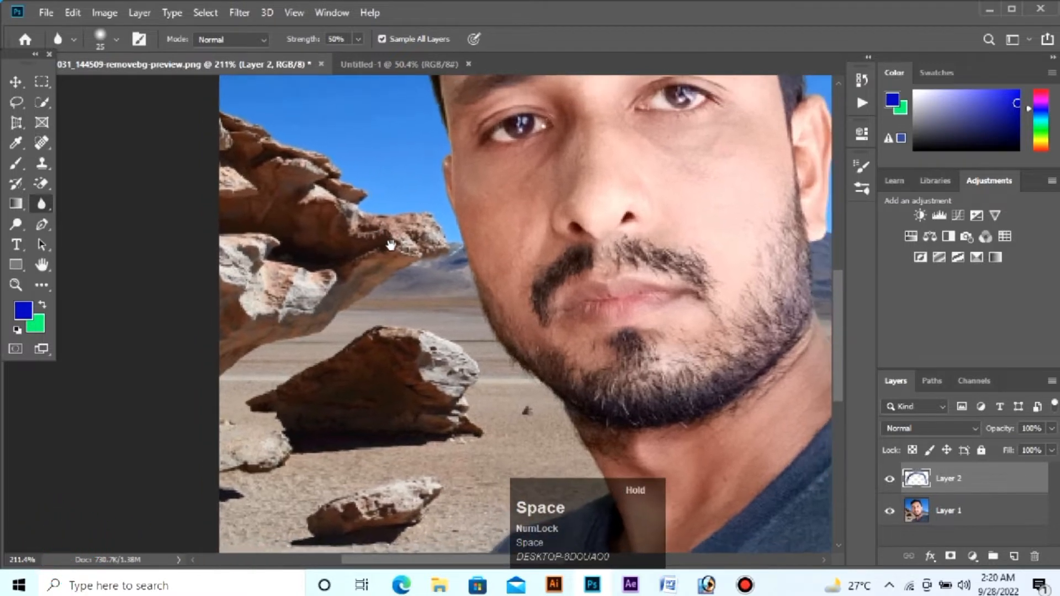
{"action": "left_click", "coordinate": [229, 115]}
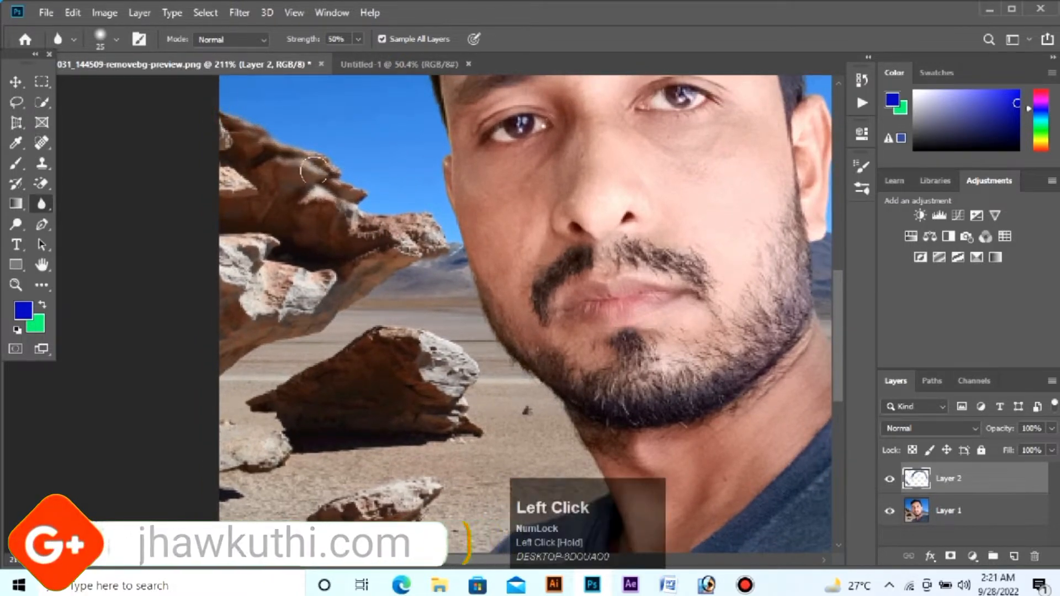
{"action": "right_click", "coordinate": [314, 172]}
{"action": "left_click", "coordinate": [417, 204]}
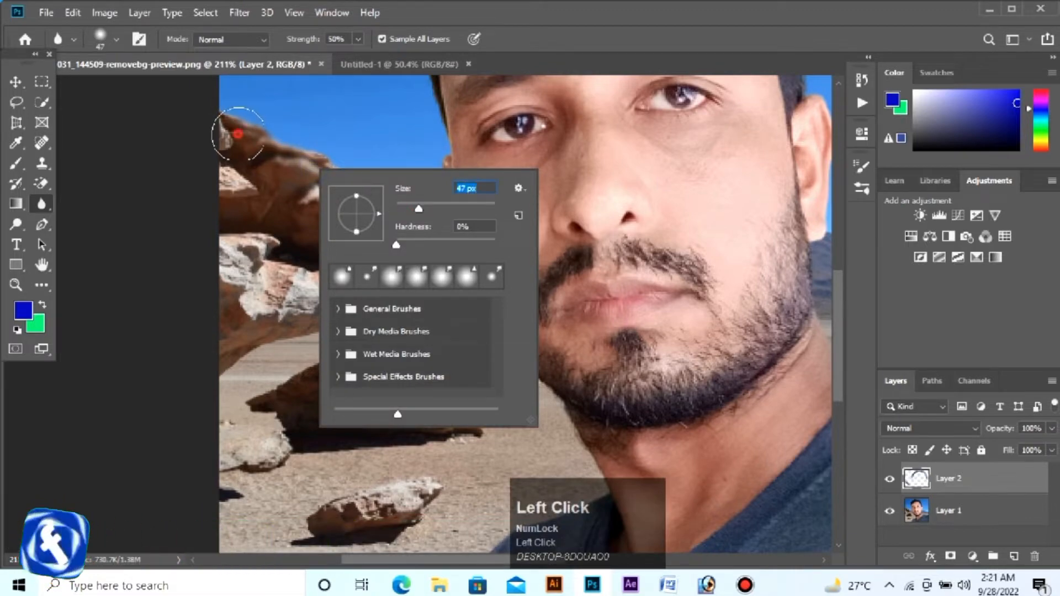
{"action": "left_click_drag", "start_coordinate": [237, 135], "coordinate": [245, 143]}
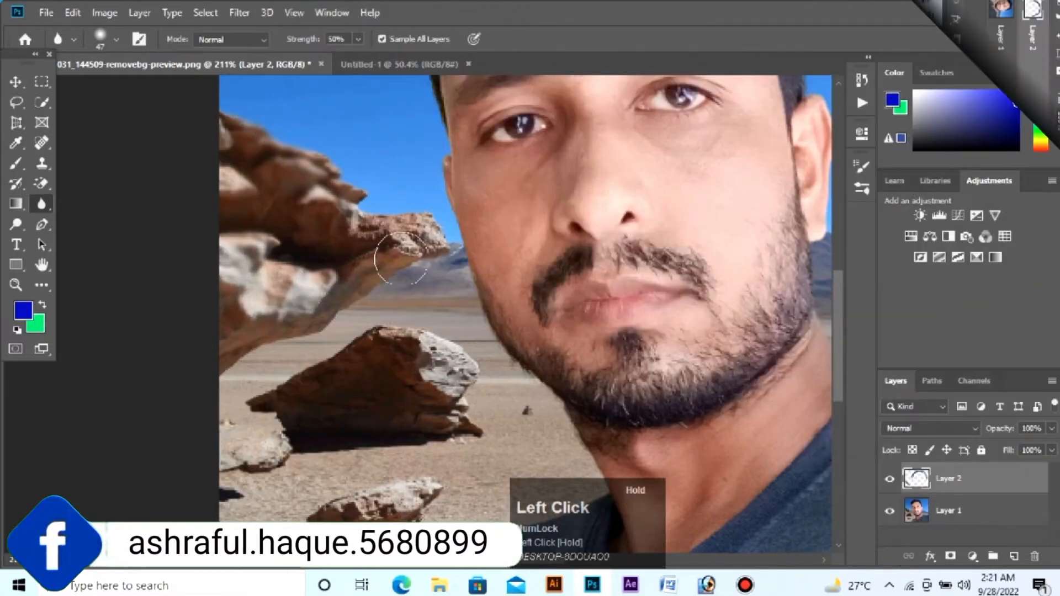
{"action": "mouse_move", "coordinate": [399, 255]}
{"action": "left_mouse_down"}
{"action": "mouse_move", "coordinate": [334, 231]}
{"action": "mouse_move", "coordinate": [414, 355]}
{"action": "mouse_move", "coordinate": [359, 442]}
{"action": "mouse_move", "coordinate": [359, 496]}
{"action": "left_mouse_up"}
{"action": "scroll", "coordinate": [342, 302], "scroll_direction": "up", "scroll_amount": 1}
{"action": "scroll", "coordinate": [342, 303], "scroll_direction": "up", "scroll_amount": 1}
{"action": "left_click", "coordinate": [230, 206]}
Step: Review the whole portrait and compare it with the blur layer hidden and shown
{"action": "scroll", "coordinate": [276, 265], "scroll_direction": "up", "scroll_amount": 5}
{"action": "scroll", "coordinate": [314, 332], "scroll_direction": "down", "scroll_amount": 4}
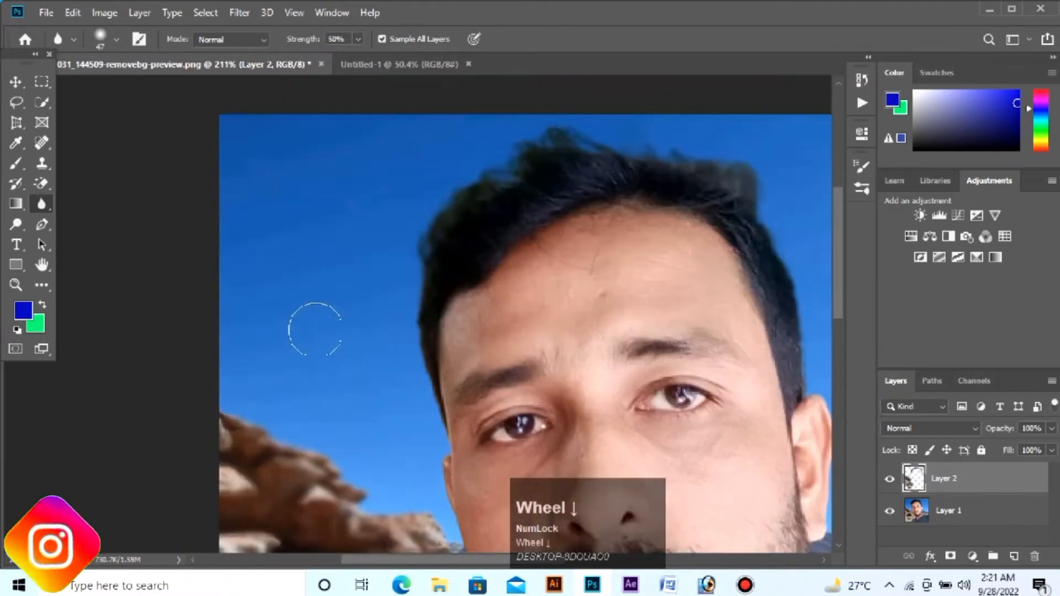
{"action": "scroll", "coordinate": [317, 200], "scroll_direction": "up", "scroll_amount": 5}
{"action": "scroll", "coordinate": [317, 200], "scroll_direction": "down", "scroll_amount": 3}
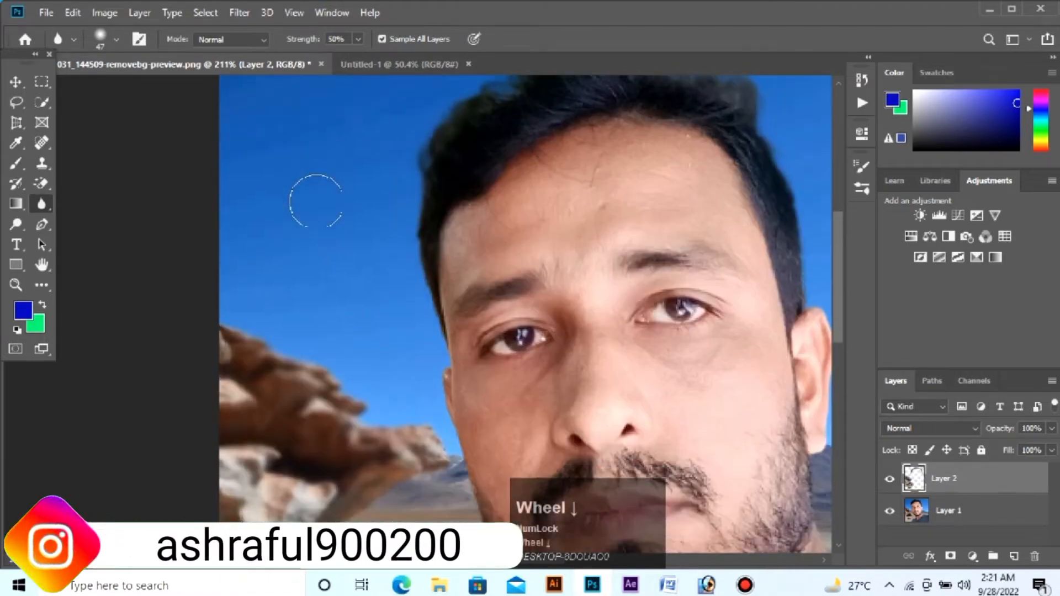
{"action": "key", "text": "z"}
{"action": "left_click_drag", "start_coordinate": [621, 413], "coordinate": [602, 397]}
{"action": "key", "text": "space"}
{"action": "left_click_drag", "start_coordinate": [700, 403], "coordinate": [523, 331]}
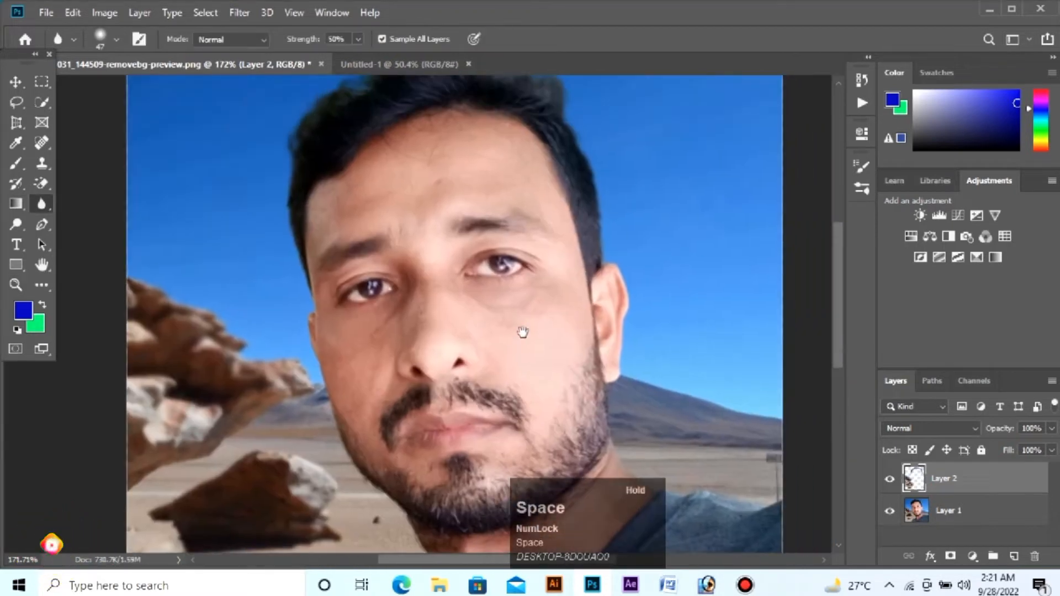
{"action": "key", "text": "z"}
{"action": "left_click_drag", "start_coordinate": [623, 412], "coordinate": [593, 407]}
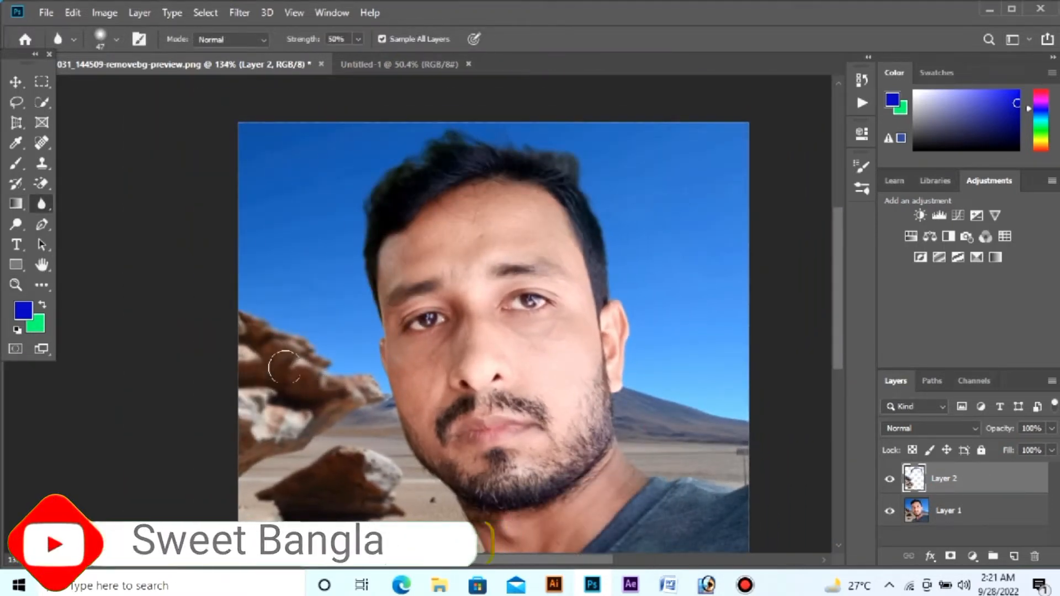
{"action": "left_click", "coordinate": [890, 480]}
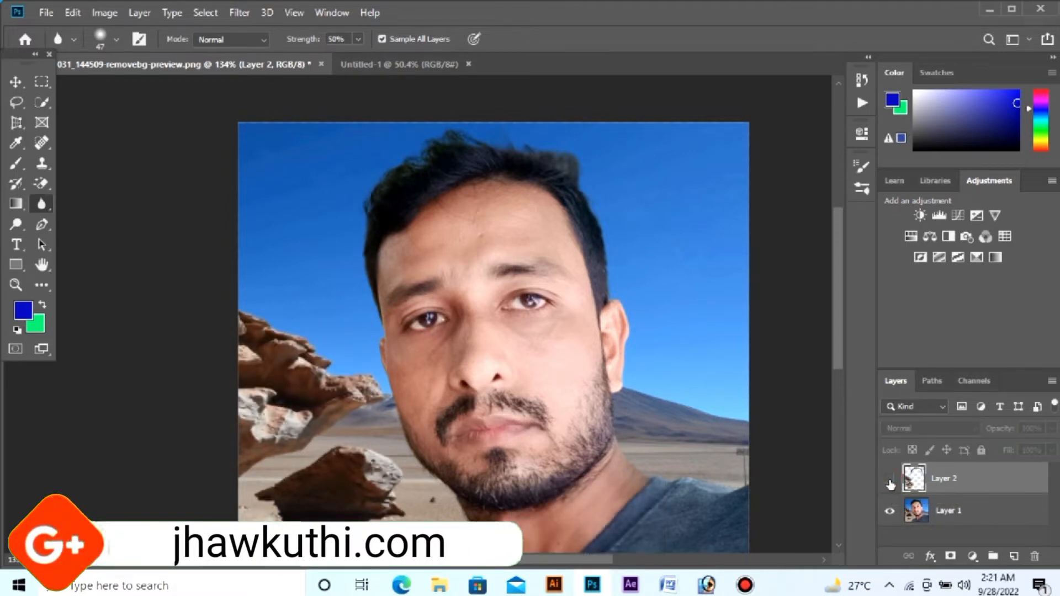
{"action": "left_click", "coordinate": [890, 481]}
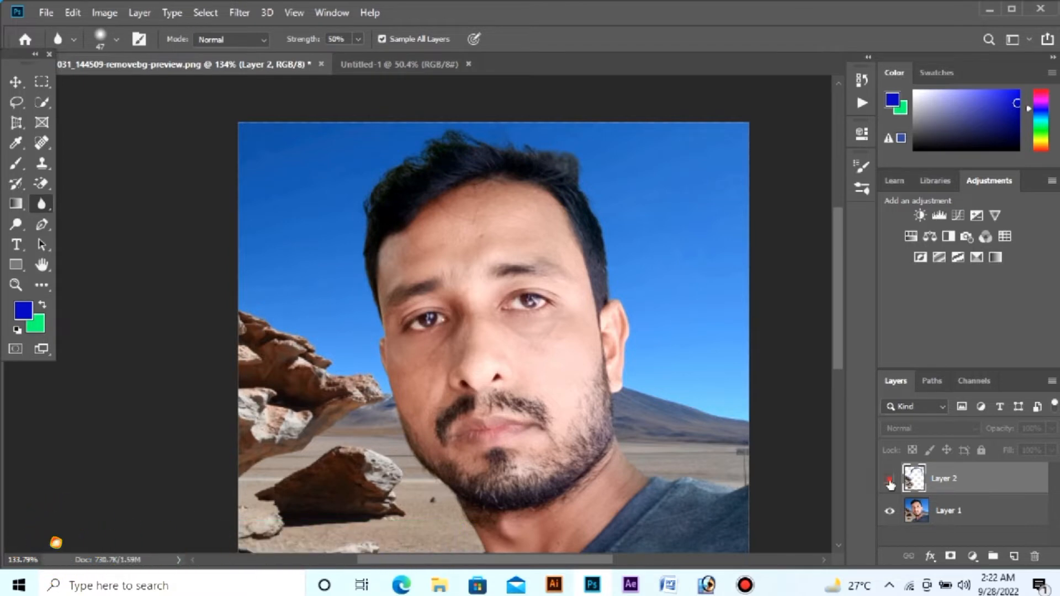
{"action": "left_click", "coordinate": [890, 481]}
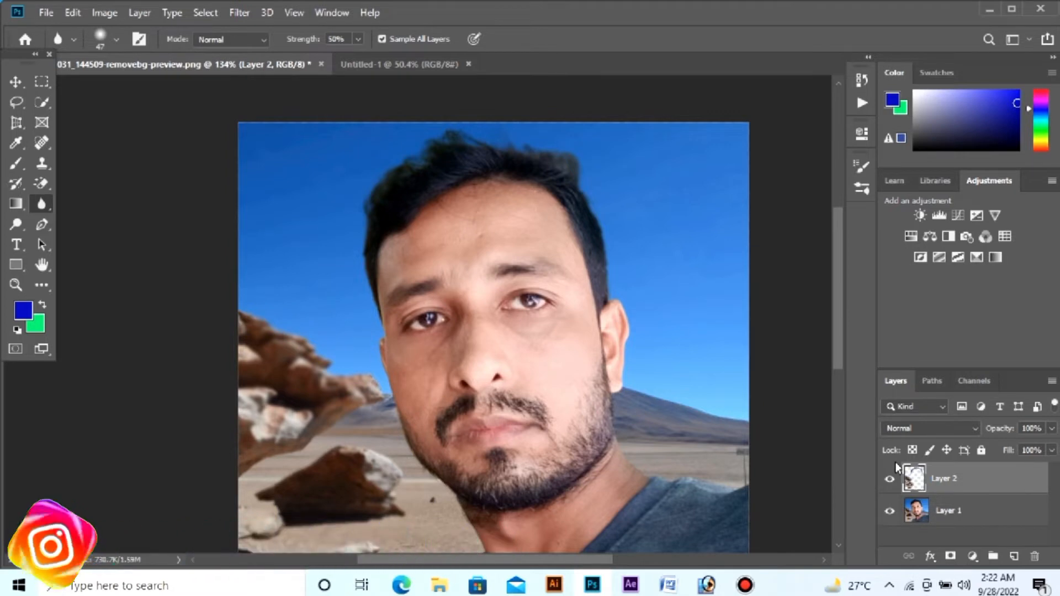
Step: Delete the blur layer, add a new empty layer above the portrait, and activate the Sharpen tool
{"action": "right_click", "coordinate": [47, 209]}
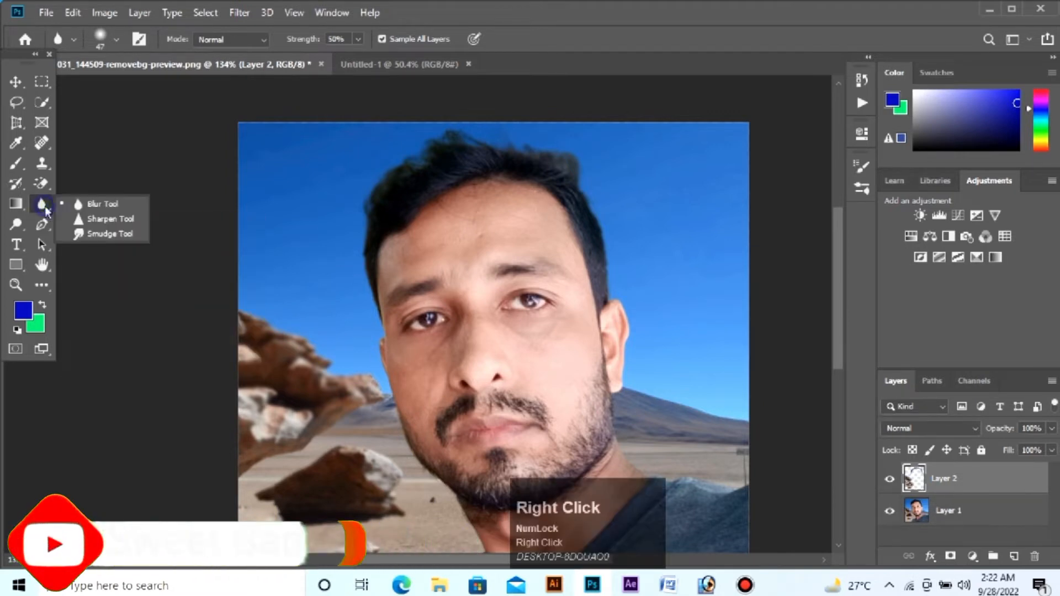
{"action": "left_click", "coordinate": [115, 219]}
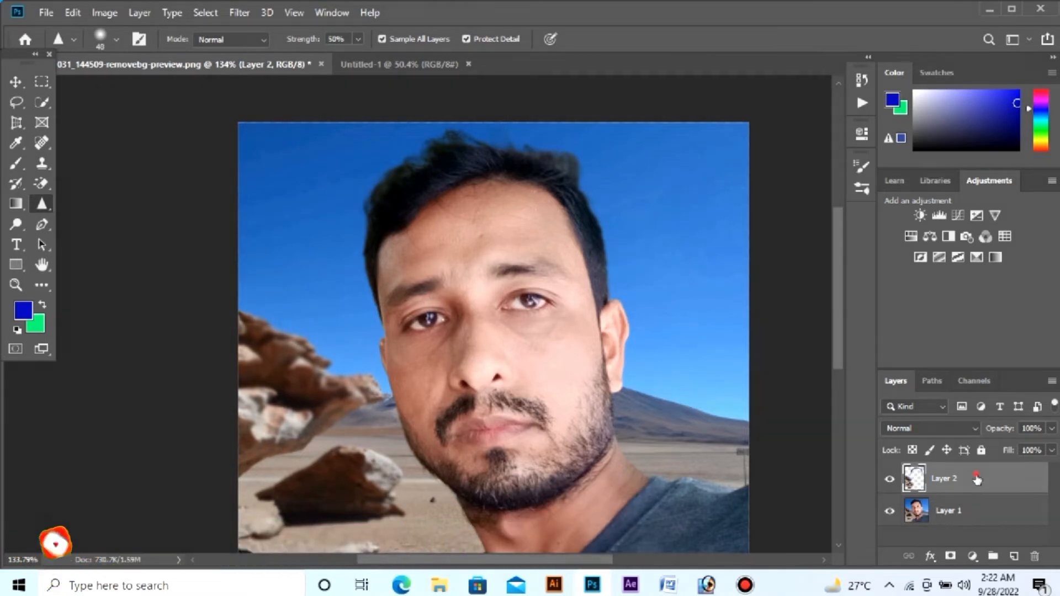
{"action": "left_click_drag", "start_coordinate": [977, 478], "coordinate": [1036, 559]}
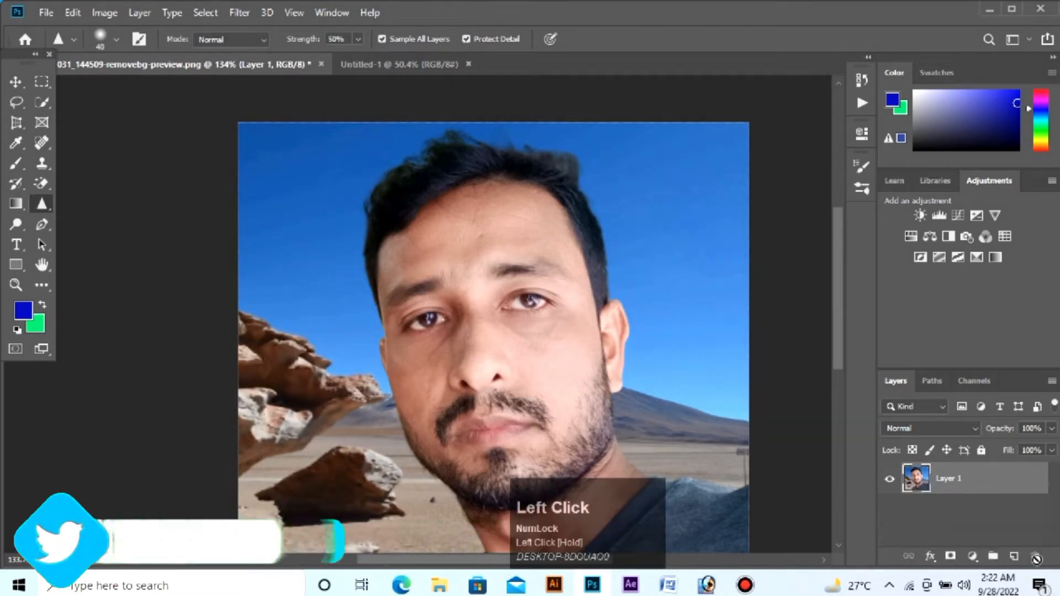
{"action": "left_click", "coordinate": [1014, 558]}
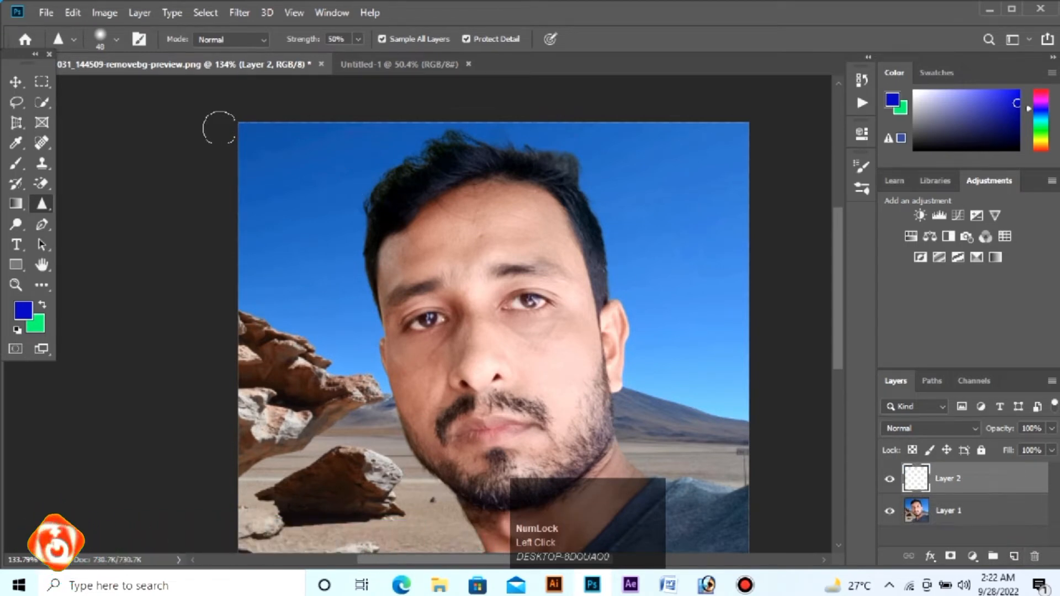
{"action": "right_click", "coordinate": [48, 206]}
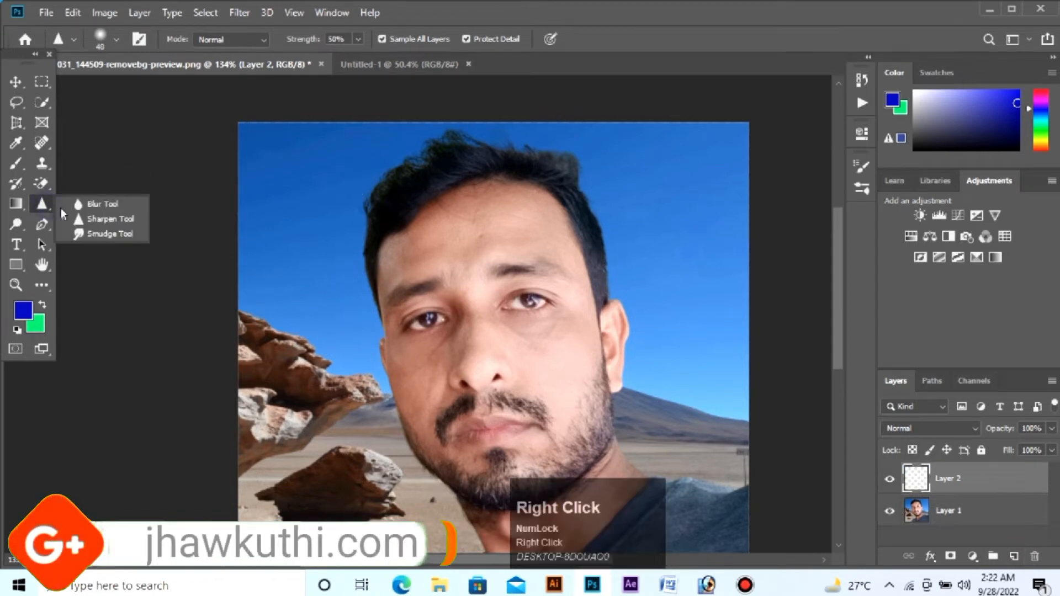
{"action": "left_click", "coordinate": [110, 223]}
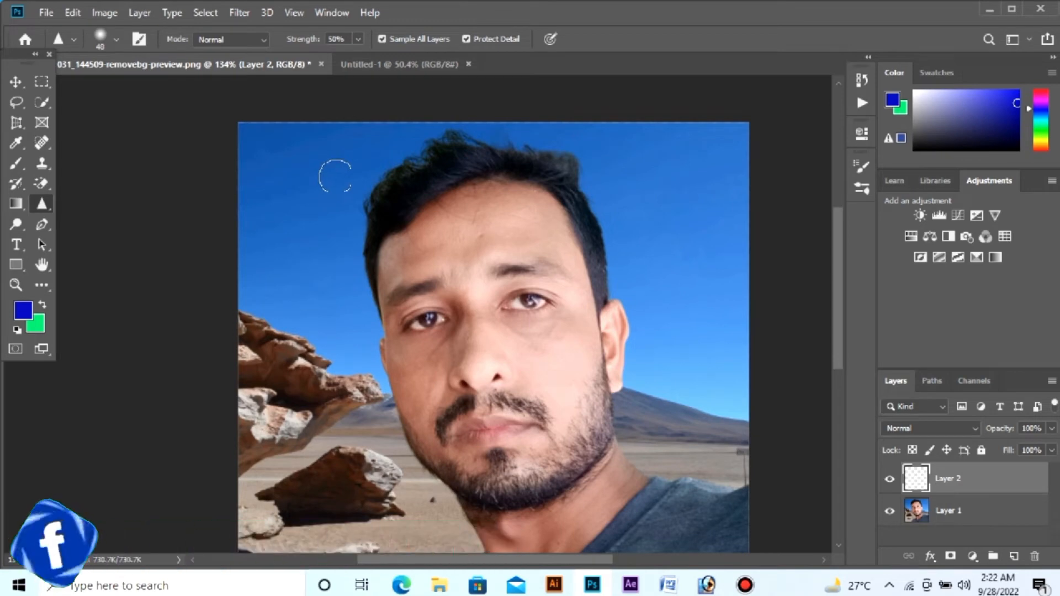
Step: Sharpen the beard along the jaw beneath the visible ear on the new layer at 50% strength
{"action": "scroll", "coordinate": [675, 370], "scroll_direction": "down", "scroll_amount": 1}
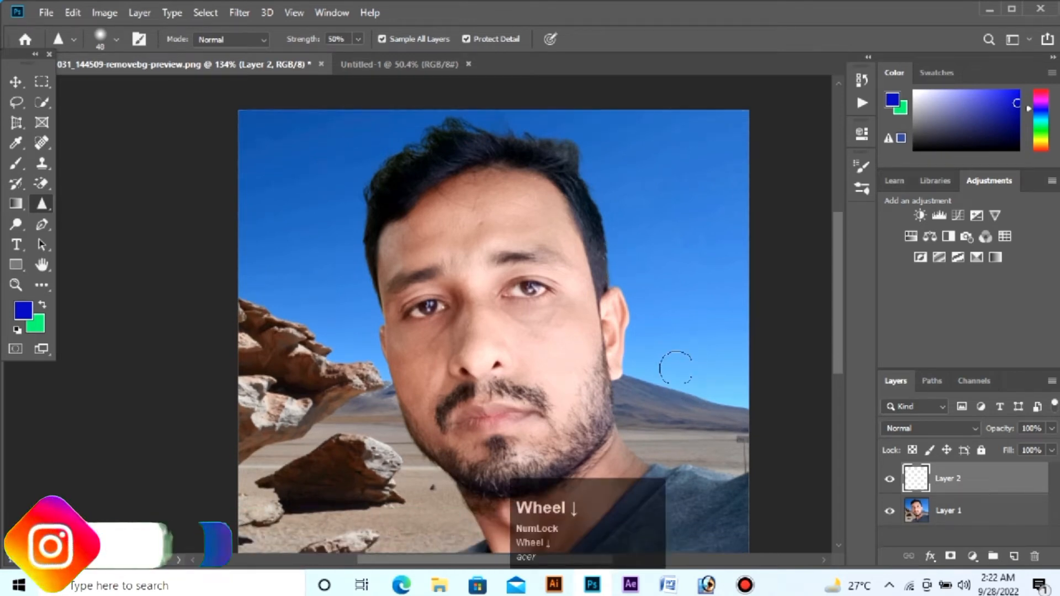
{"action": "left_click_drag", "start_coordinate": [836, 230], "coordinate": [838, 274]}
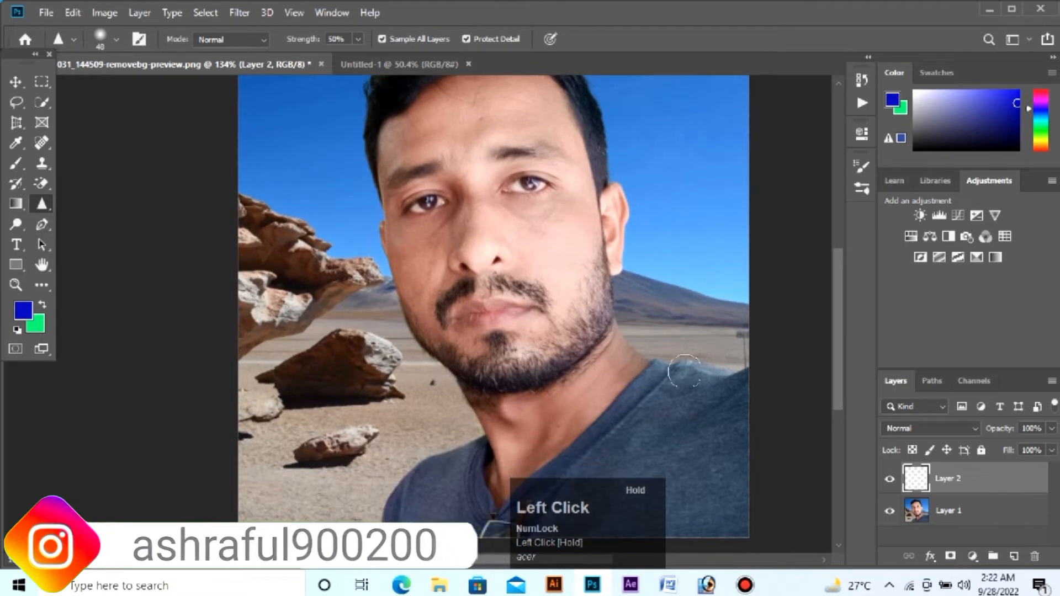
{"action": "left_click", "coordinate": [596, 285]}
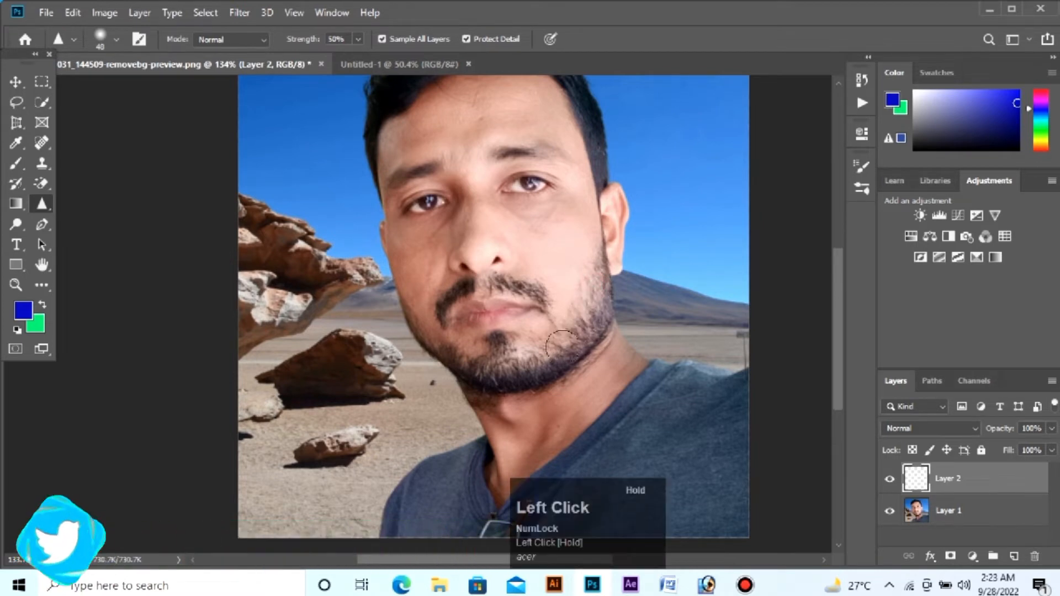
{"action": "mouse_move", "coordinate": [586, 288]}
{"action": "left_mouse_down"}
{"action": "mouse_move", "coordinate": [566, 342]}
{"action": "mouse_move", "coordinate": [586, 287]}
{"action": "mouse_move", "coordinate": [582, 352]}
{"action": "mouse_move", "coordinate": [599, 316]}
{"action": "mouse_move", "coordinate": [557, 383]}
{"action": "left_mouse_up"}
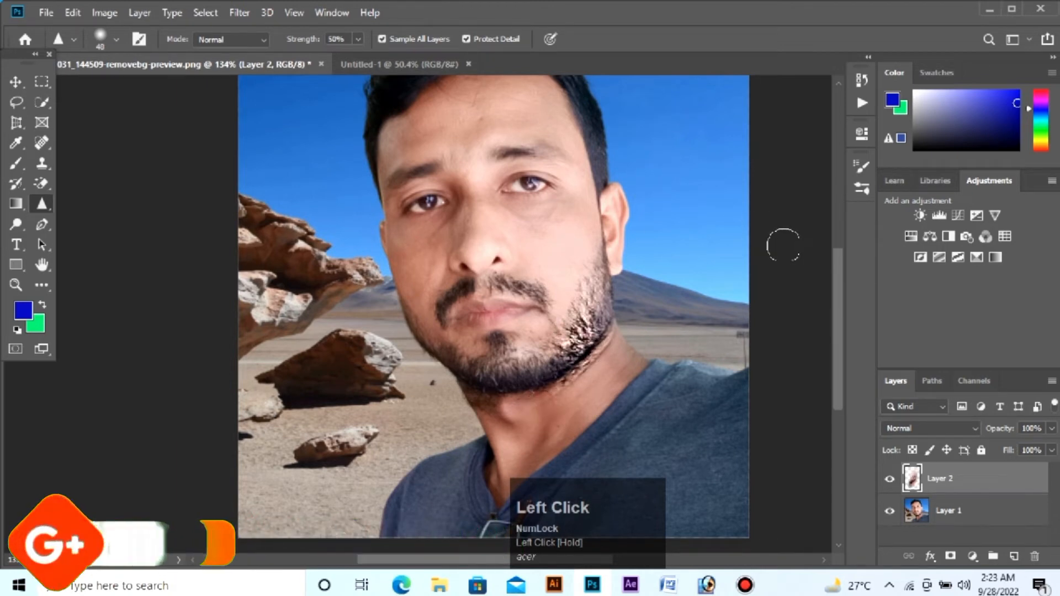
{"action": "key", "text": "ctrl"}
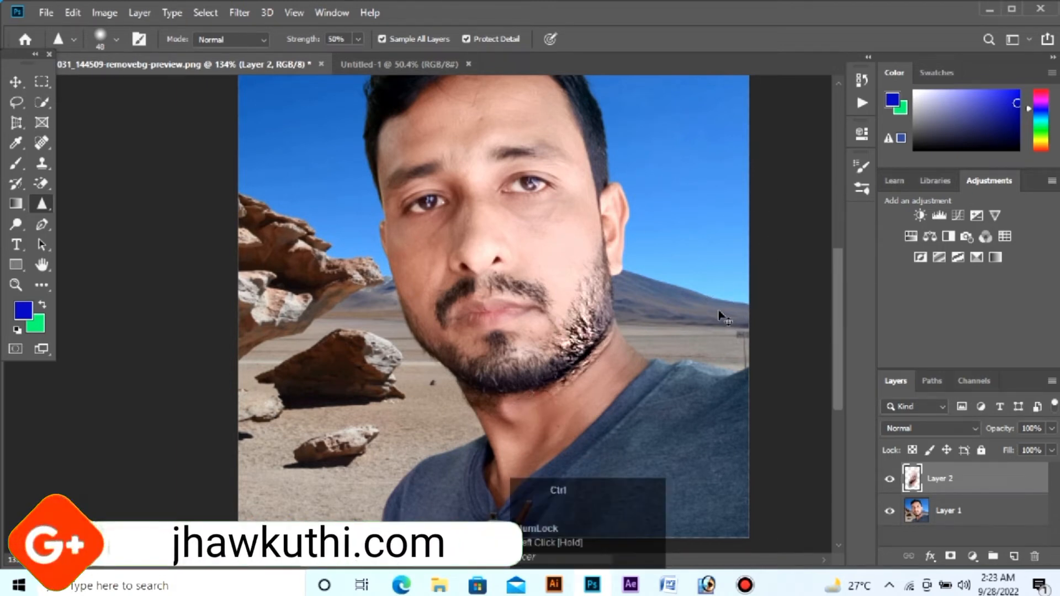
Step: Undo the heavy jaw sharpening, and lightly sharpen the beard, moustache and both eyebrows on the new layer at 50% strength
{"action": "key", "text": "ctrl+z"}
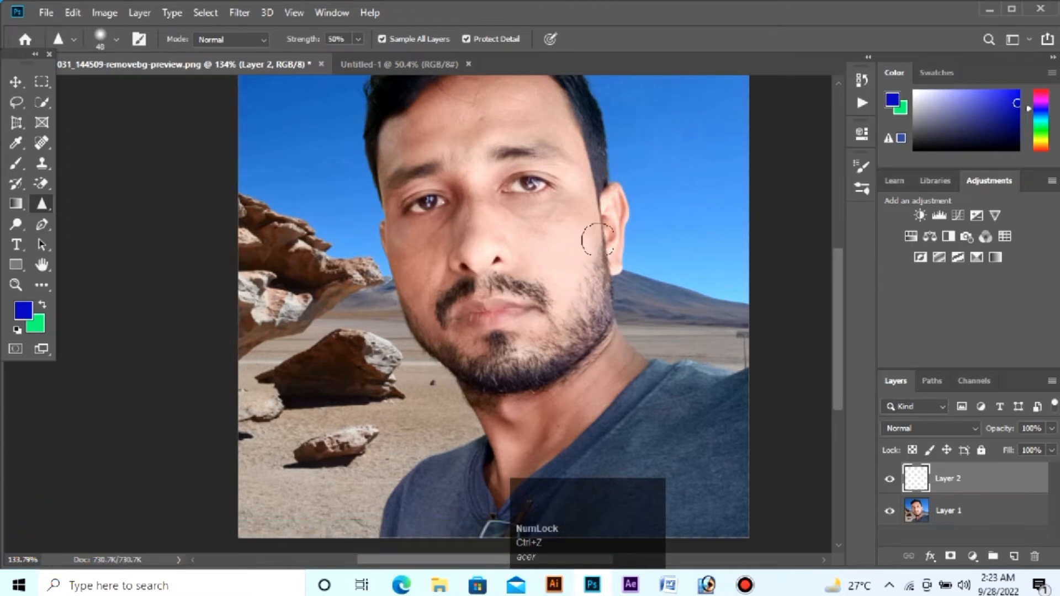
{"action": "left_click_drag", "start_coordinate": [586, 279], "coordinate": [550, 343]}
{"action": "mouse_move", "coordinate": [474, 361]}
{"action": "left_mouse_down"}
{"action": "mouse_move", "coordinate": [412, 317]}
{"action": "mouse_move", "coordinate": [457, 348]}
{"action": "left_mouse_up"}
{"action": "left_click_drag", "start_coordinate": [591, 259], "coordinate": [593, 292]}
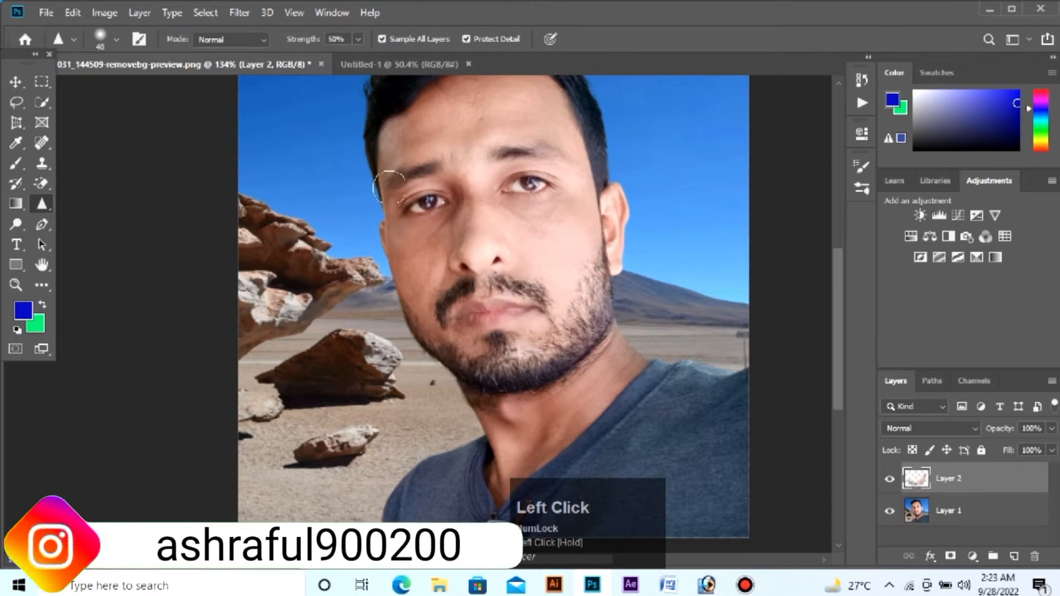
{"action": "mouse_move", "coordinate": [428, 166]}
{"action": "left_mouse_down"}
{"action": "mouse_move", "coordinate": [379, 183]}
{"action": "mouse_move", "coordinate": [414, 172]}
{"action": "left_mouse_up"}
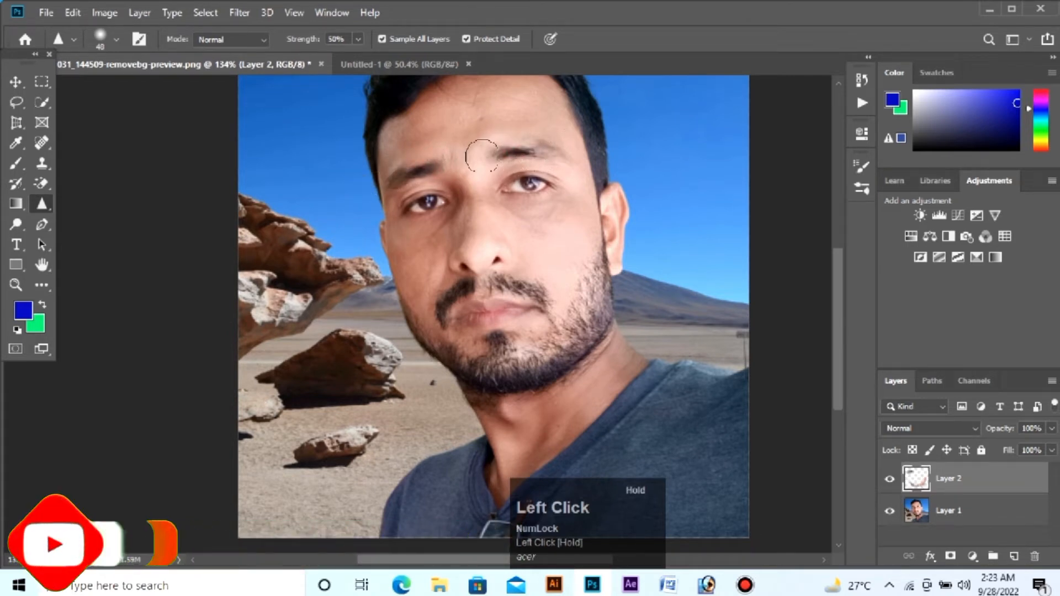
{"action": "left_click_drag", "start_coordinate": [482, 156], "coordinate": [519, 151]}
{"action": "left_click_drag", "start_coordinate": [496, 280], "coordinate": [530, 288]}
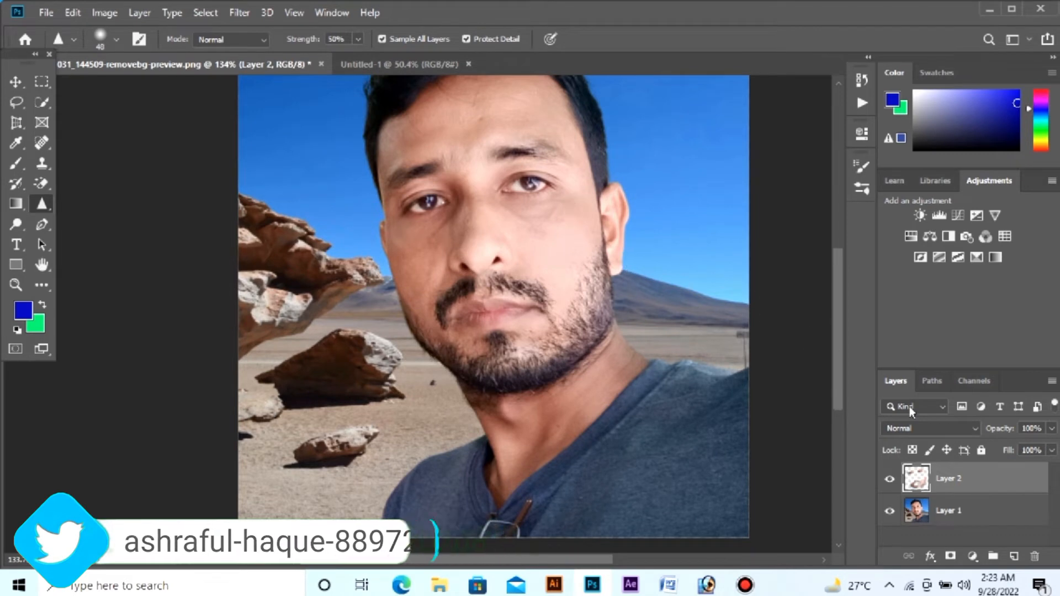
Step: Compare the portrait with the sharpening layer hidden and shown, and delete that layer
{"action": "left_click", "coordinate": [888, 483]}
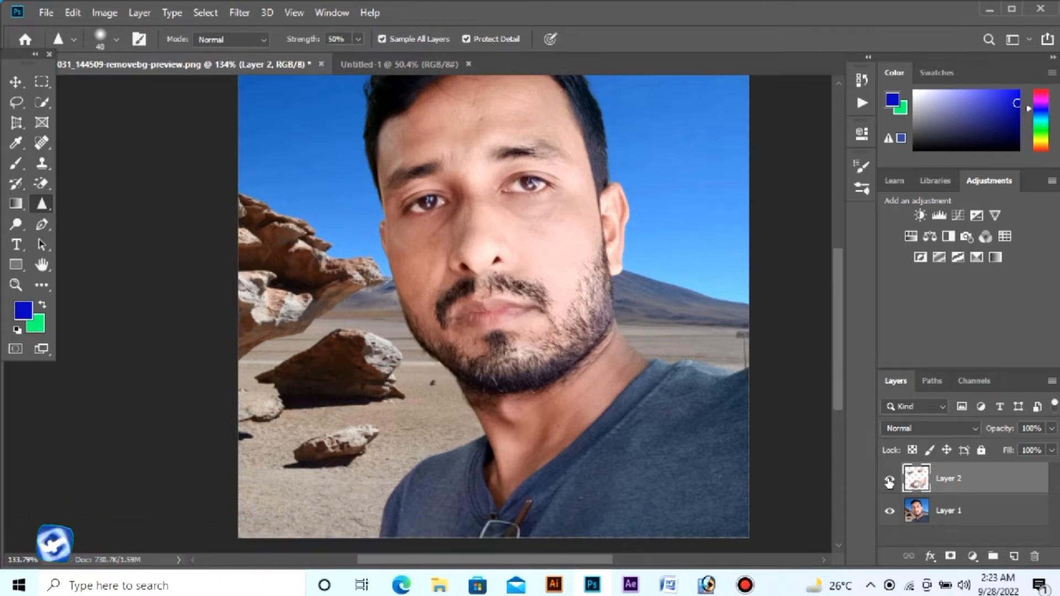
{"action": "left_click", "coordinate": [888, 480]}
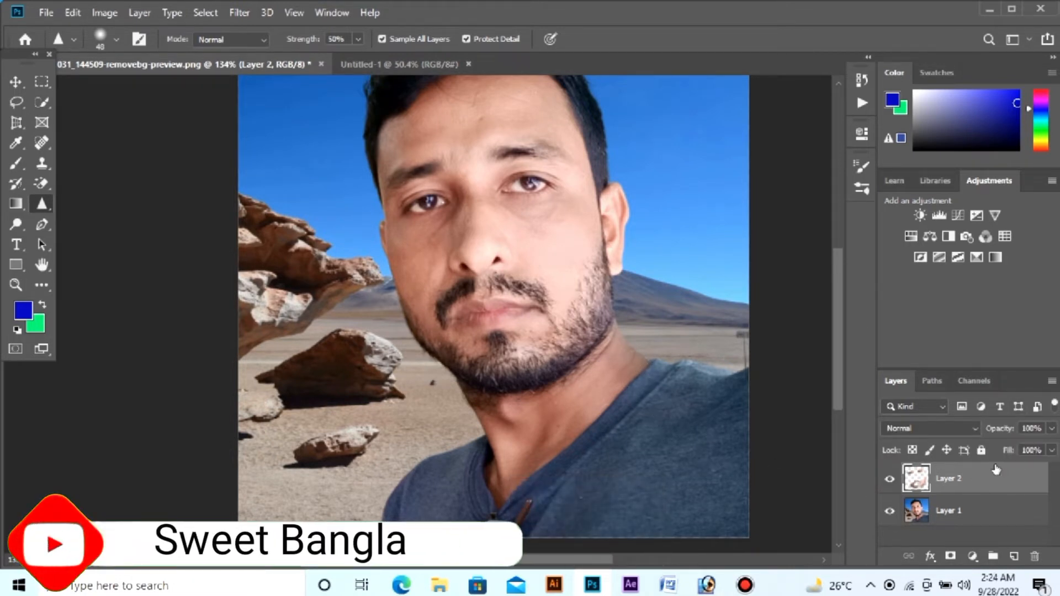
{"action": "left_click_drag", "start_coordinate": [988, 478], "coordinate": [1034, 557]}
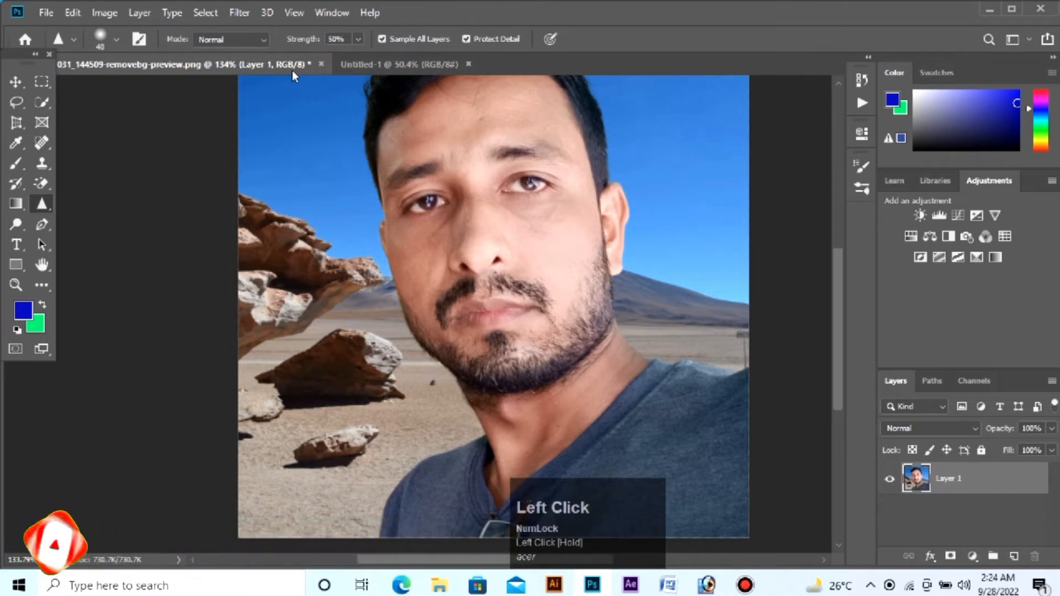
Step: Activate the Smudge tool and switch to the blank Untitled-1 document
{"action": "right_click", "coordinate": [42, 204]}
{"action": "left_click", "coordinate": [90, 236]}
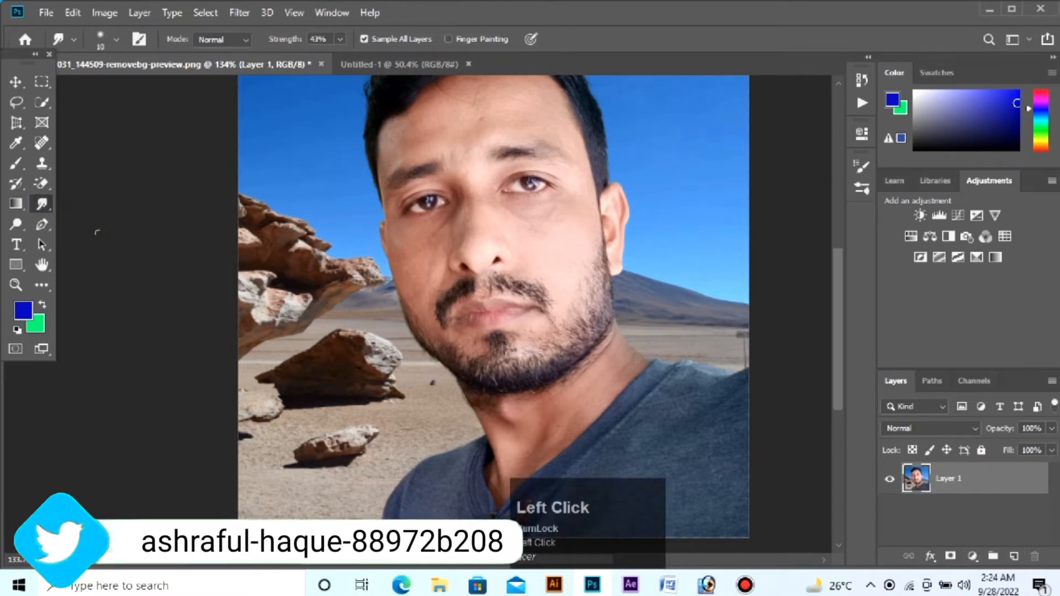
{"action": "left_click", "coordinate": [383, 64]}
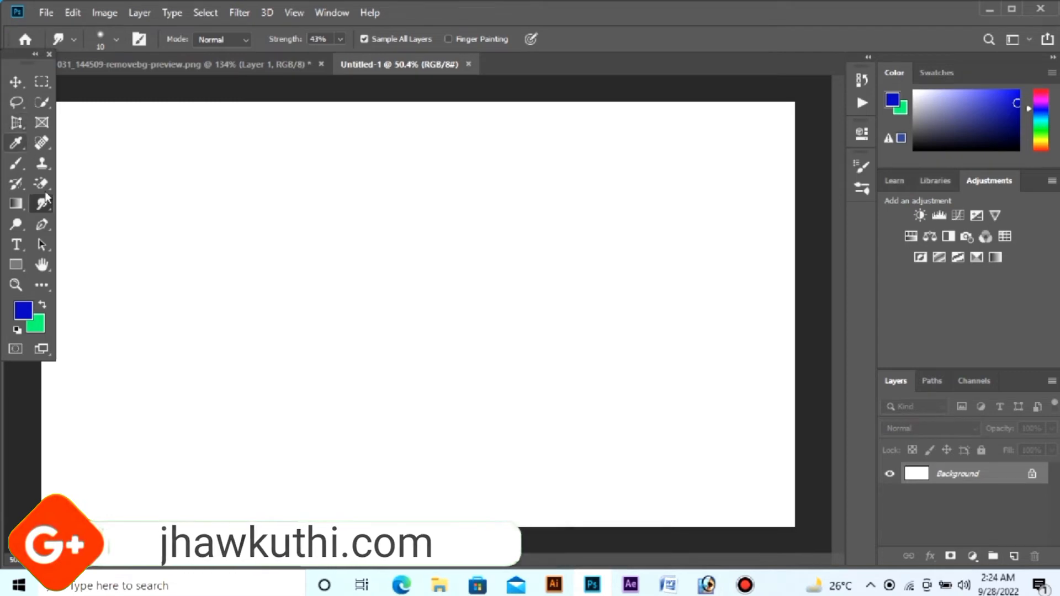
Step: Select a wide horizontal rectangle near the upper edge of the white canvas, fill it with the green background colour, and deselect it
{"action": "left_click", "coordinate": [42, 81]}
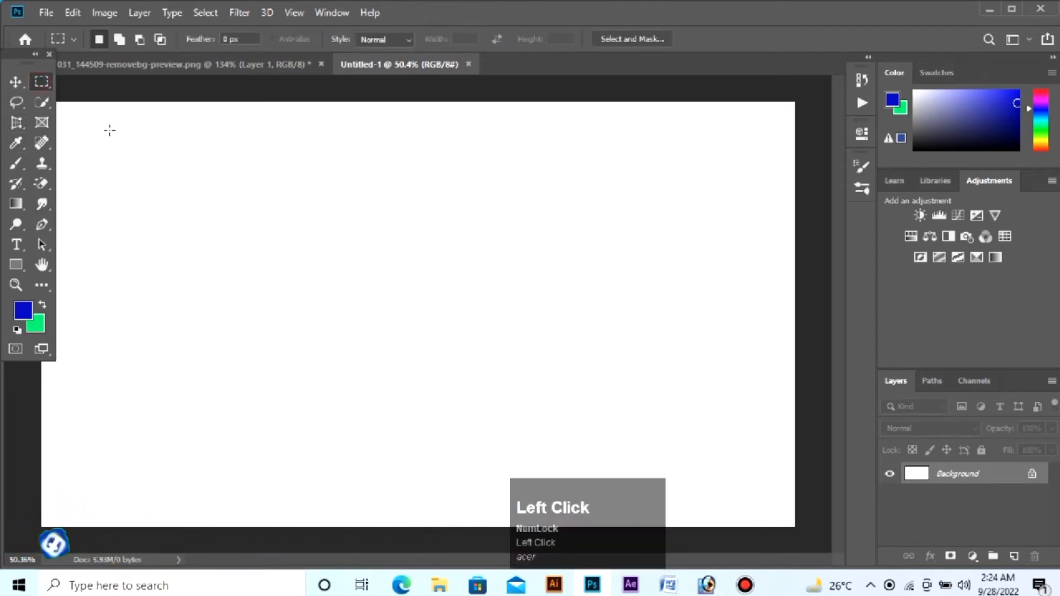
{"action": "left_click_drag", "start_coordinate": [661, 178], "coordinate": [714, 198]}
{"action": "key", "text": "ctrl+BackSpace"}
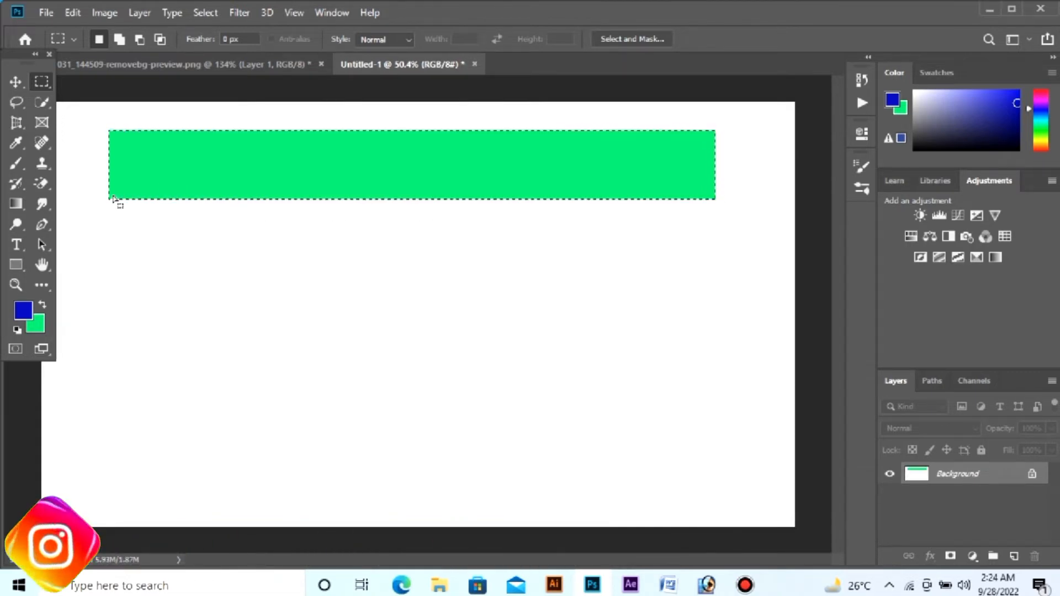
{"action": "left_click", "coordinate": [108, 200]}
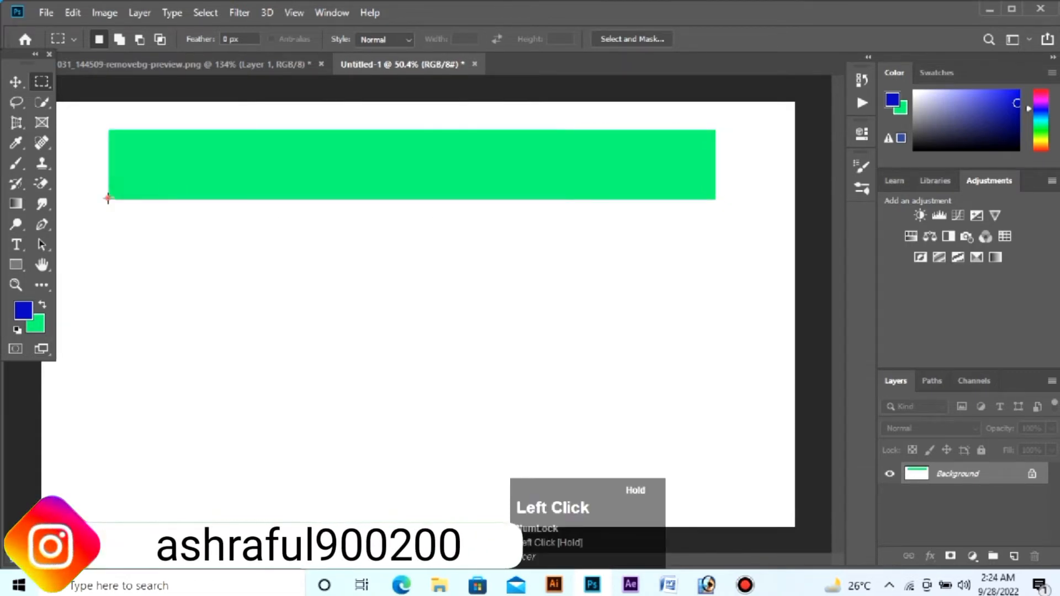